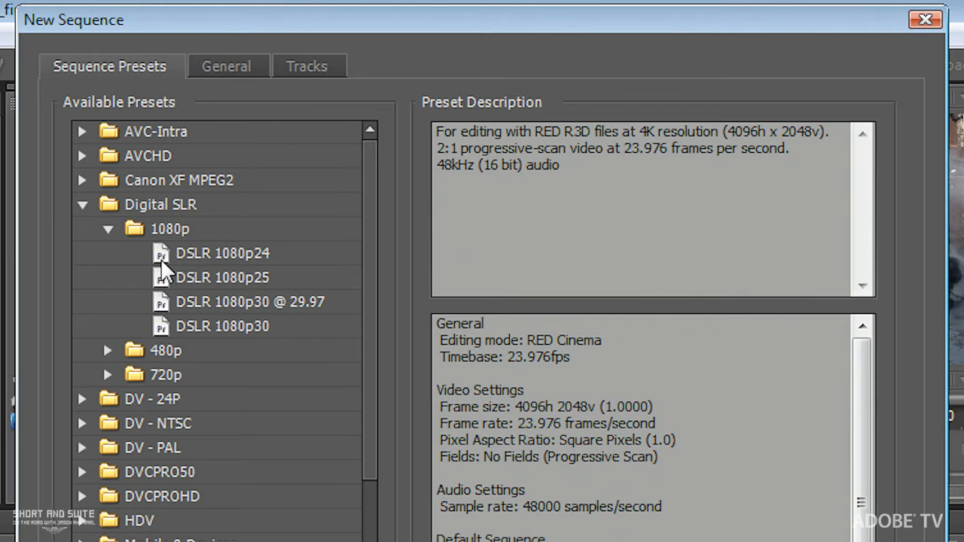
# Step: Create a new sequence from the Digital SLR preset DSLR 1080p24 and name it 1080p24
pyautogui.click(154, 253)
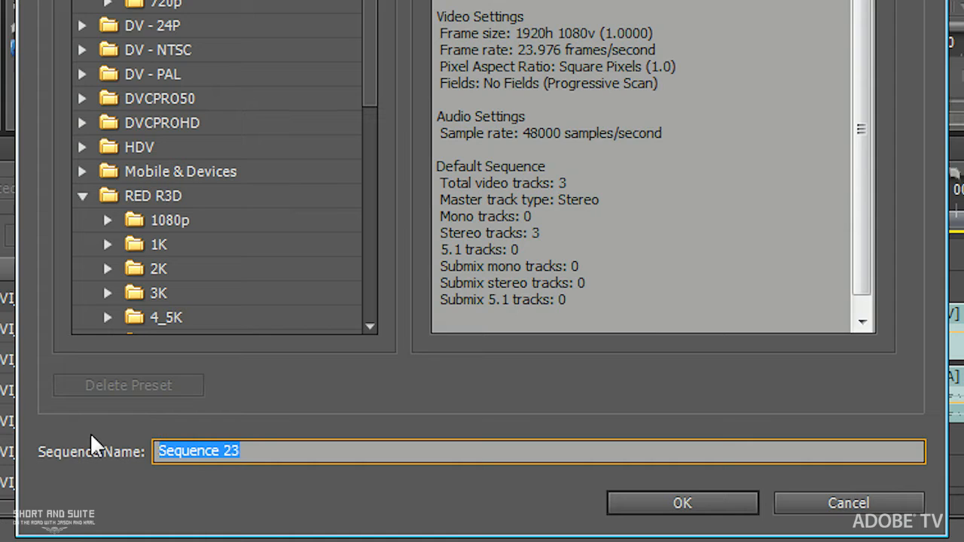
pyautogui.write('1080')
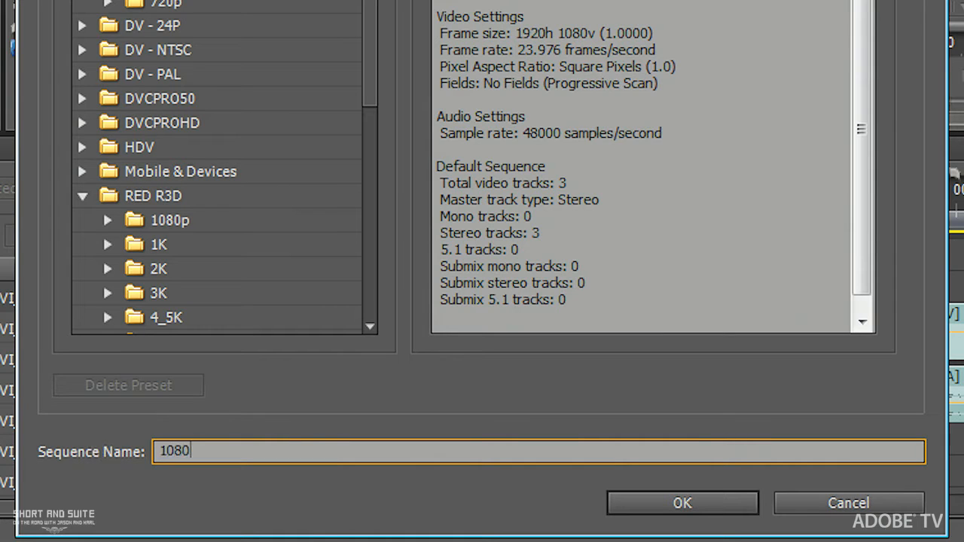
pyautogui.write('p/')
pyautogui.press('BackSpace')
pyautogui.write('24')
pyautogui.press('Return')
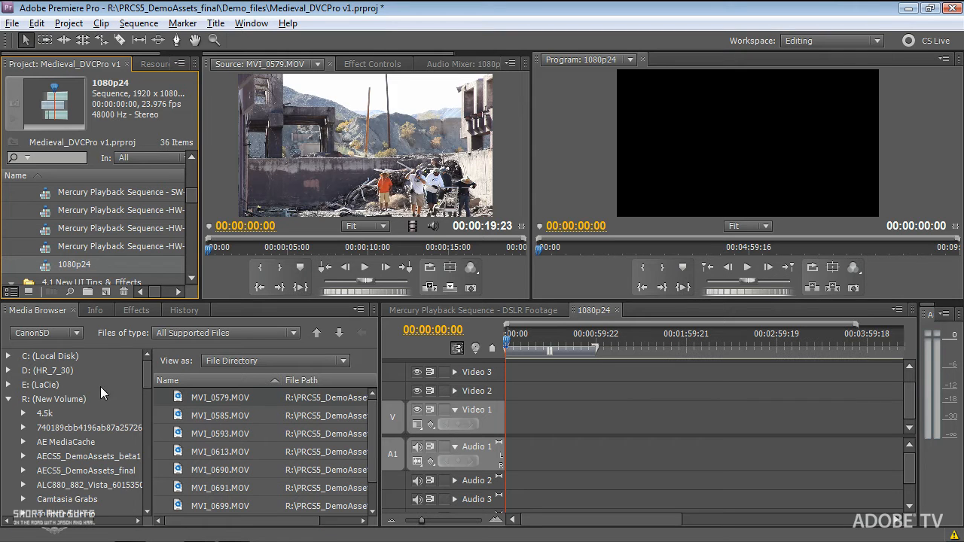
# Step: Load MVI_0613.MOV from the media files as the source clip, play it and maximize the source view
pyautogui.doubleClick(181, 457)
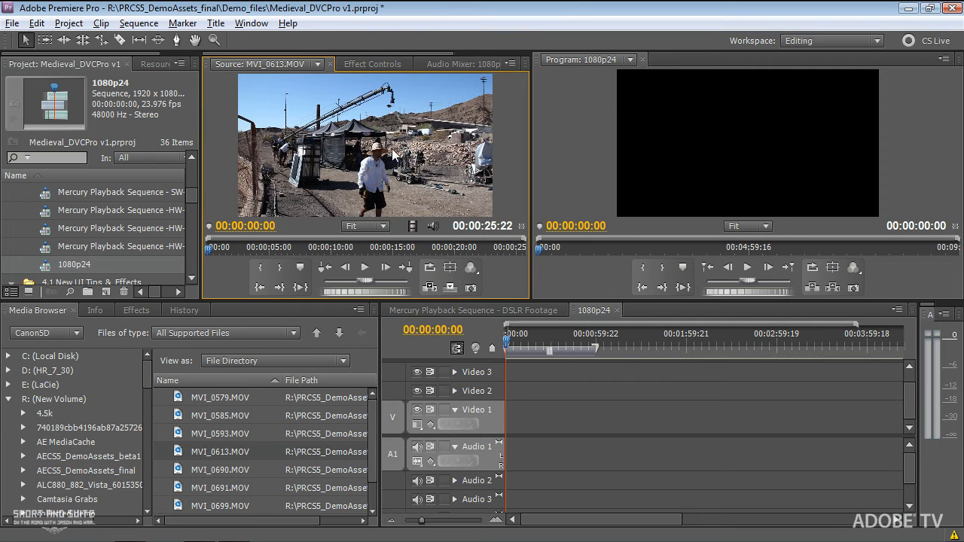
pyautogui.press('space')
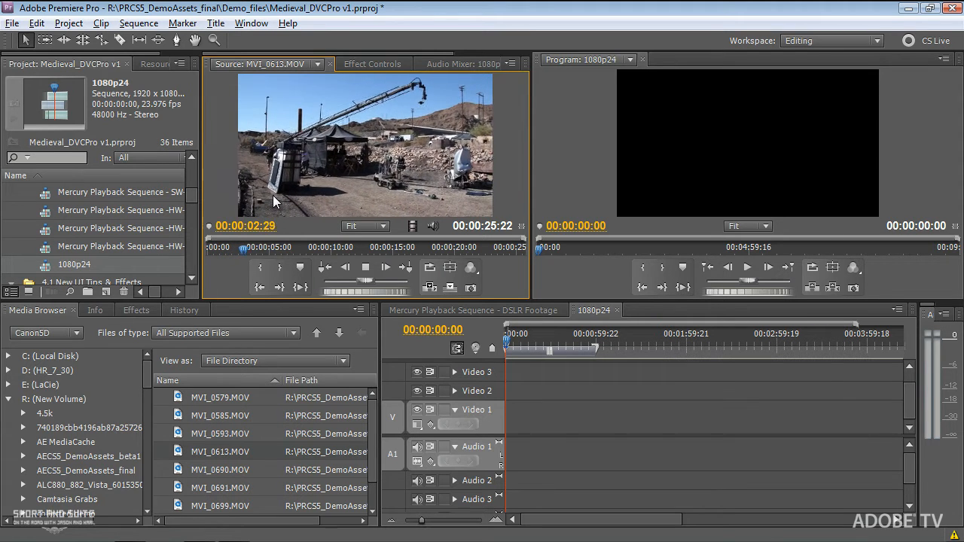
pyautogui.press('`')
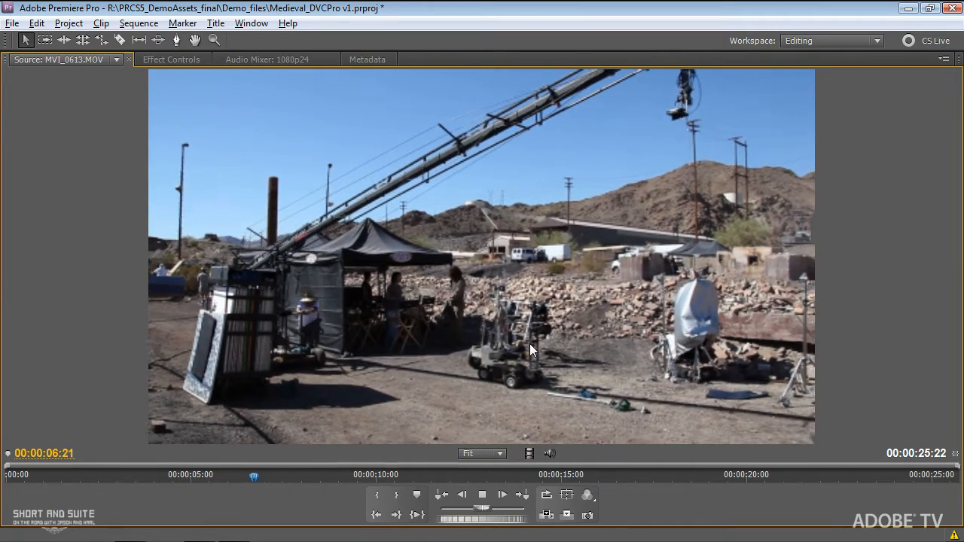
# Step: Set the source clip's playback resolution to Full
pyautogui.rightClick(500, 241)
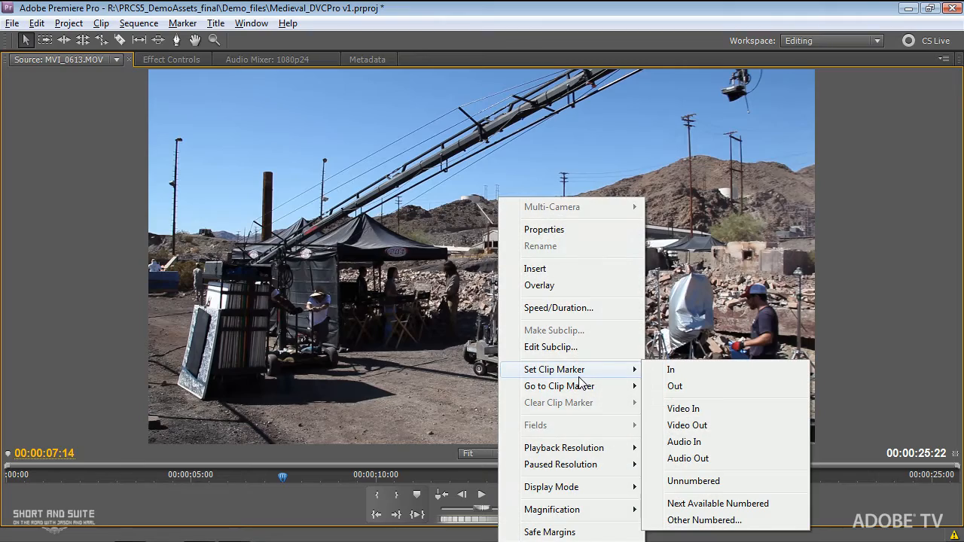
pyautogui.moveTo(580, 452)
pyautogui.moveTo(582, 468)
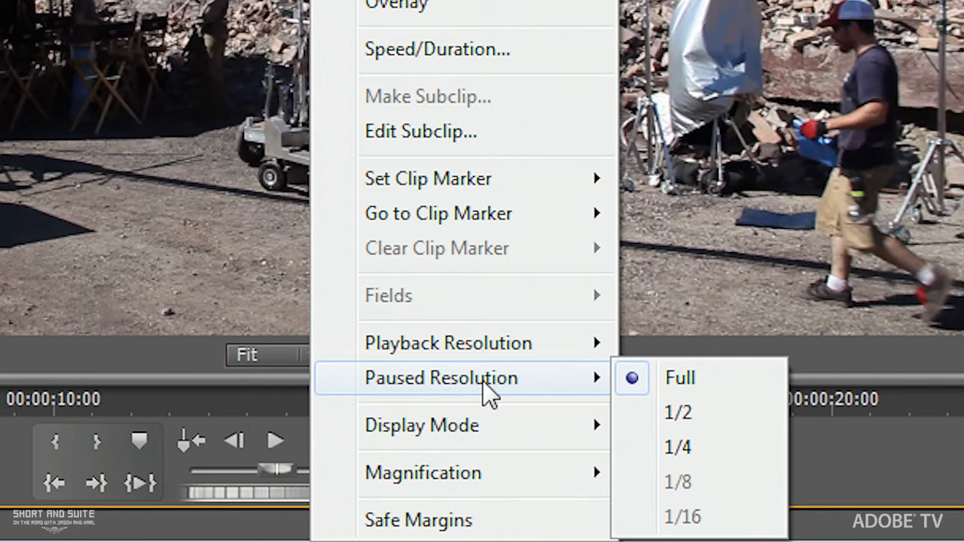
pyautogui.moveTo(399, 355)
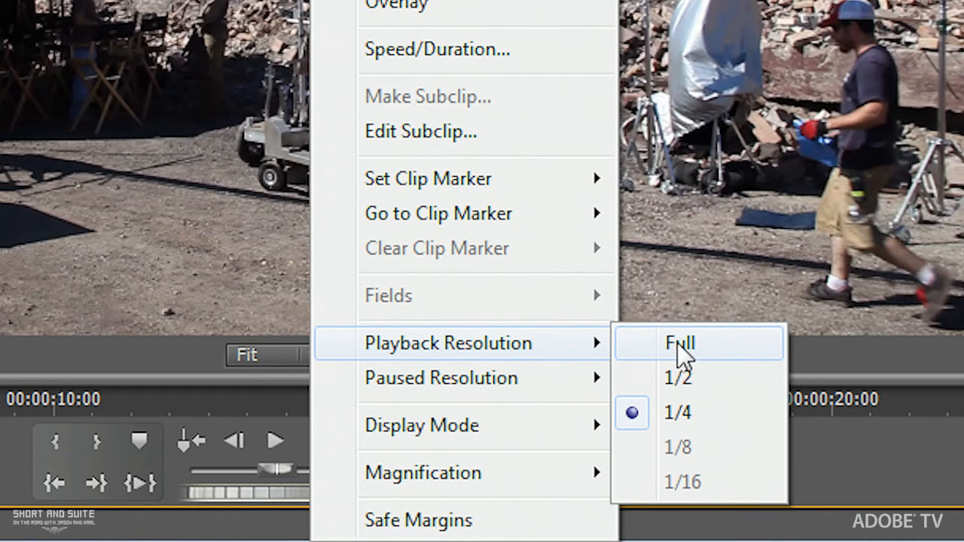
pyautogui.click(686, 348)
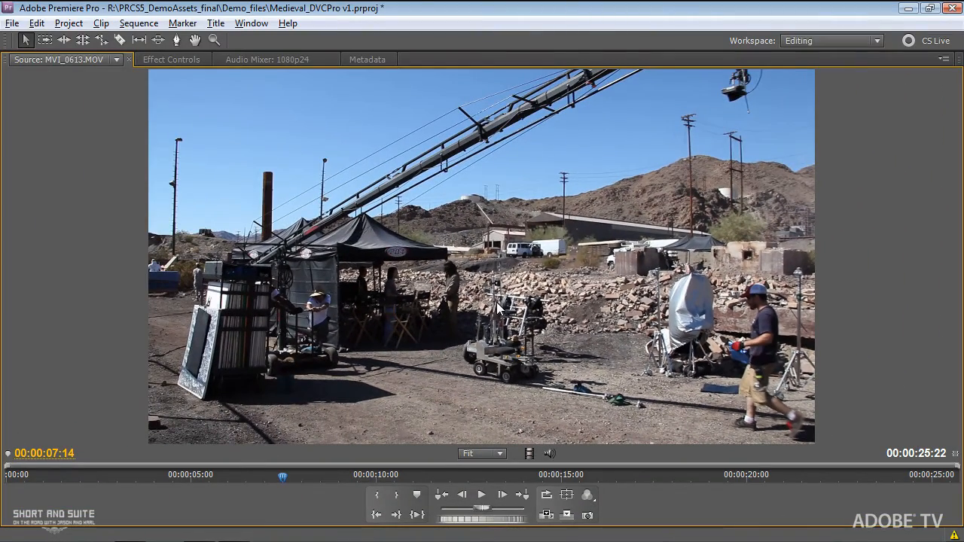
# Step: Play through MVI_0613.MOV and mark an in point at about 00:00:19:26 and an out point at 00:00:21:19
pyautogui.press('space')
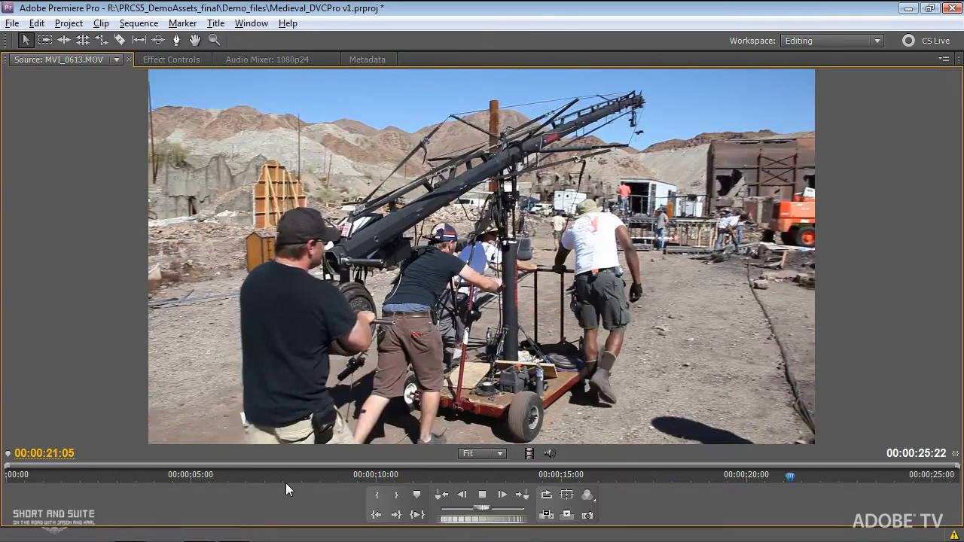
pyautogui.press('space')
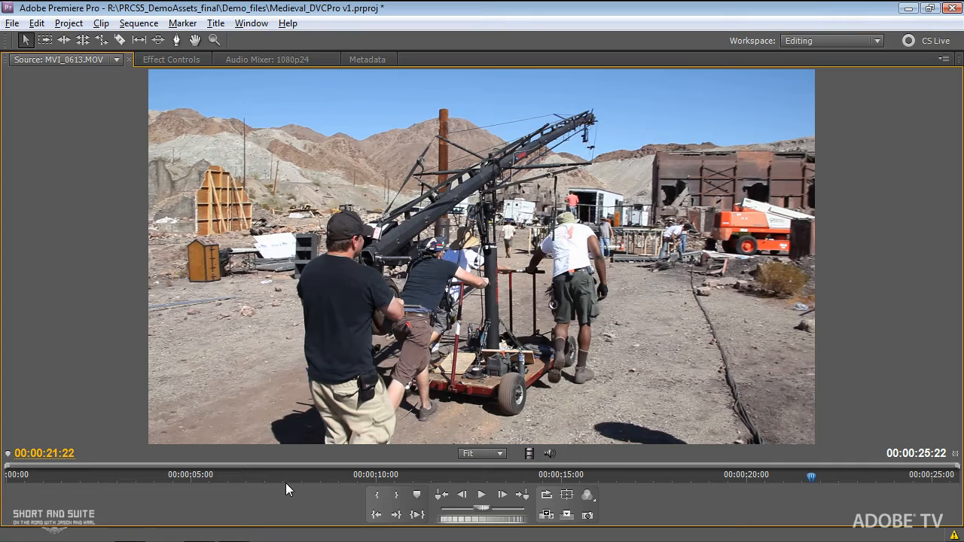
pyautogui.press('j')
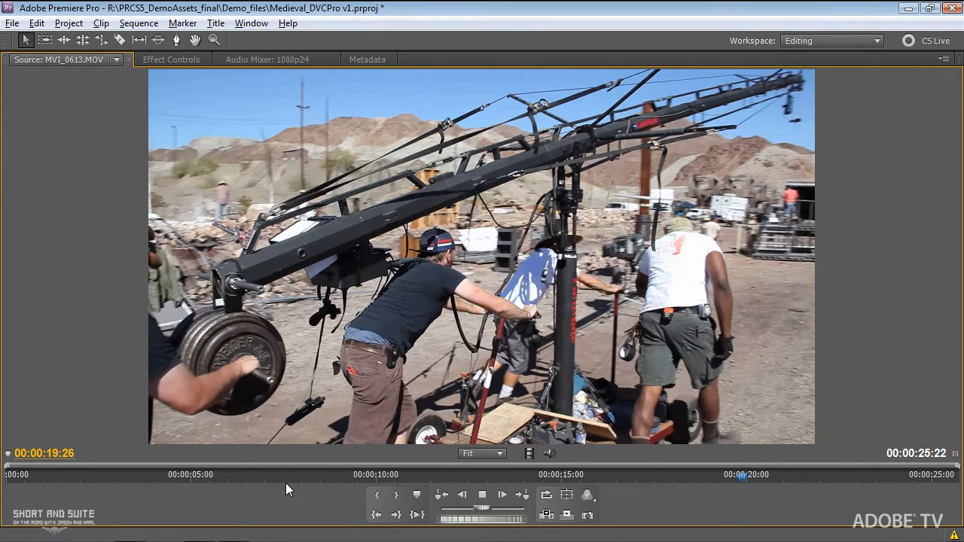
pyautogui.press('i')
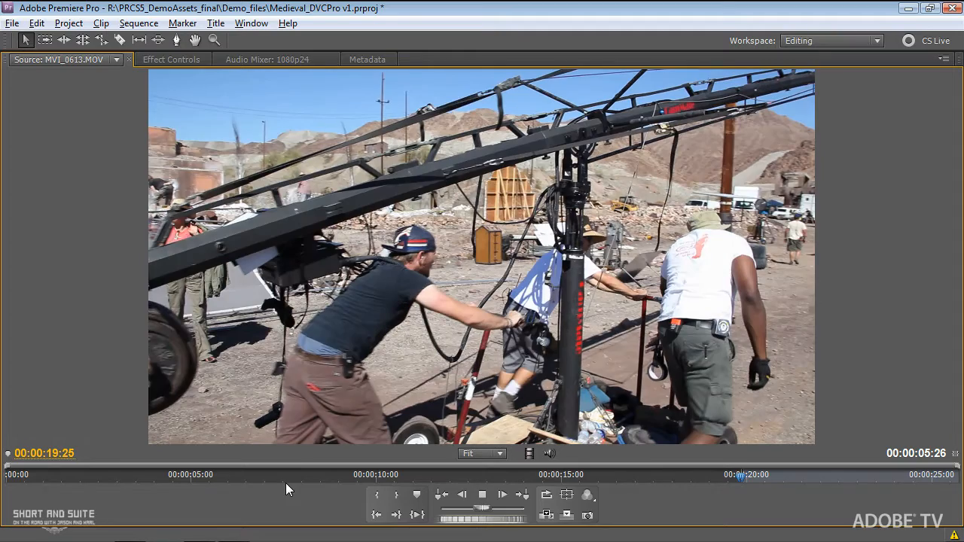
pyautogui.press('l')
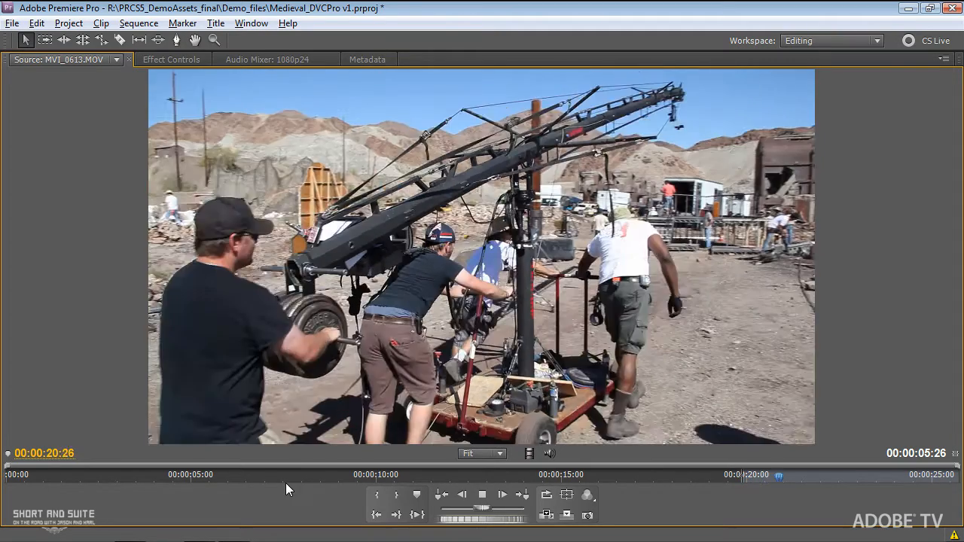
pyautogui.press('k')
pyautogui.press('o')
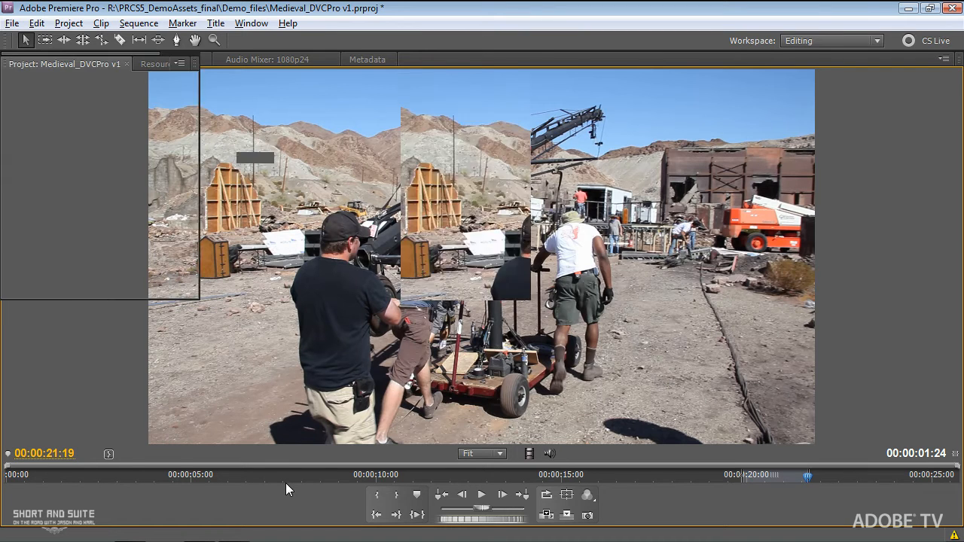
# Step: Restore the normal panel layout and place the marked part of MVI_0613.MOV at the start of Video 1, fitting the sequence to the timeline
pyautogui.press('`')
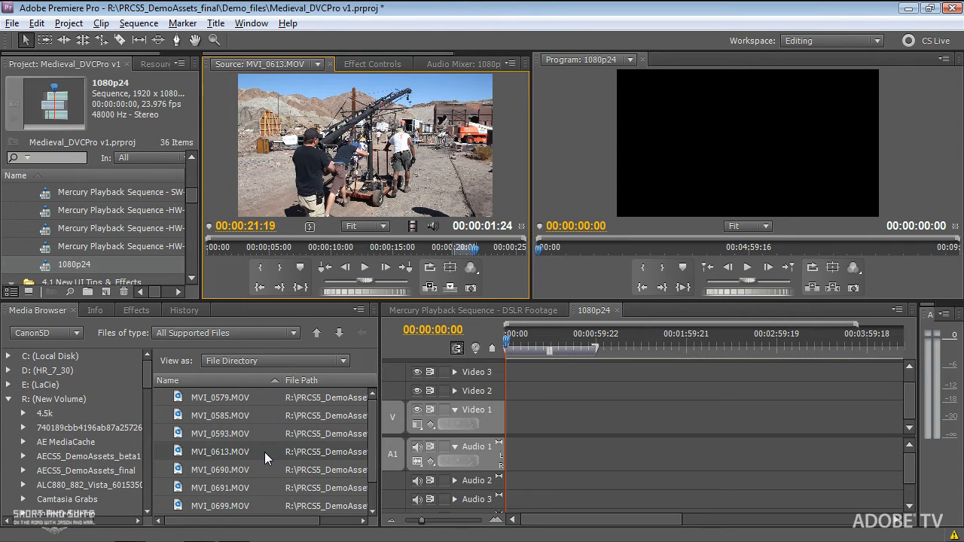
pyautogui.moveTo(428, 172); pyautogui.dragTo(506, 426)
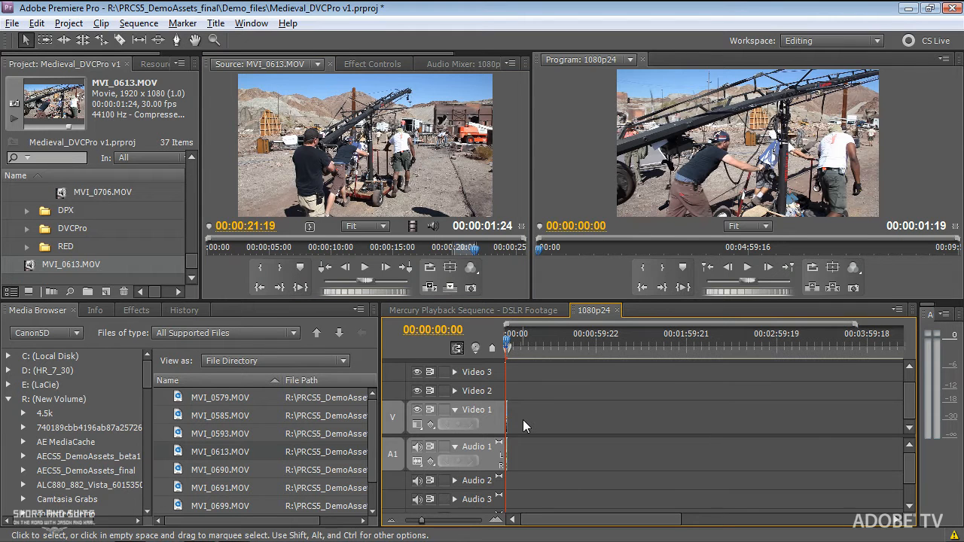
pyautogui.press('\\')
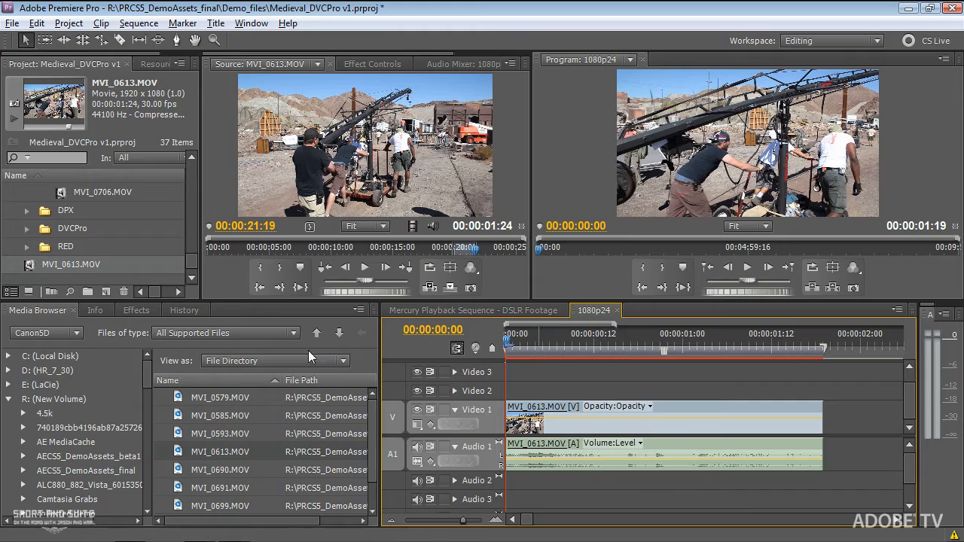
pyautogui.click(105, 292)
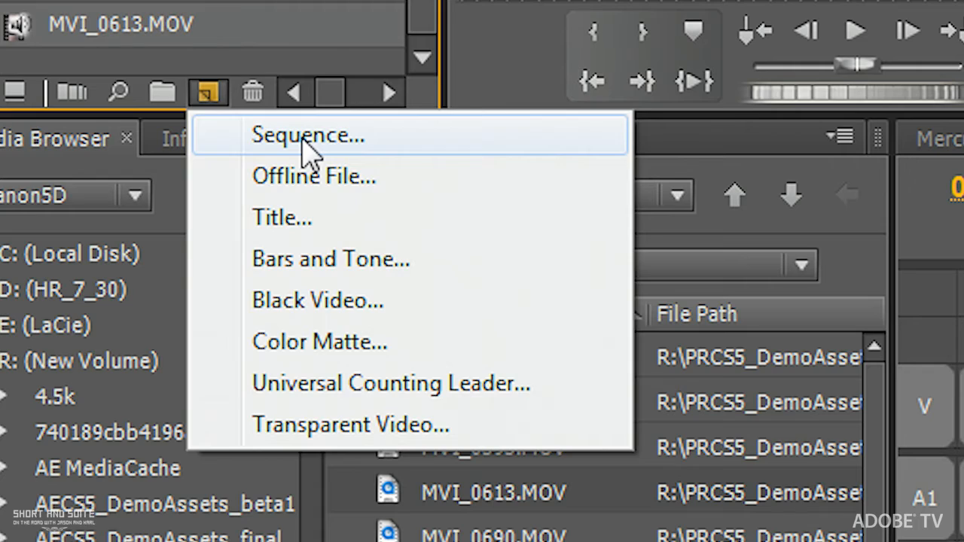
pyautogui.click(310, 150)
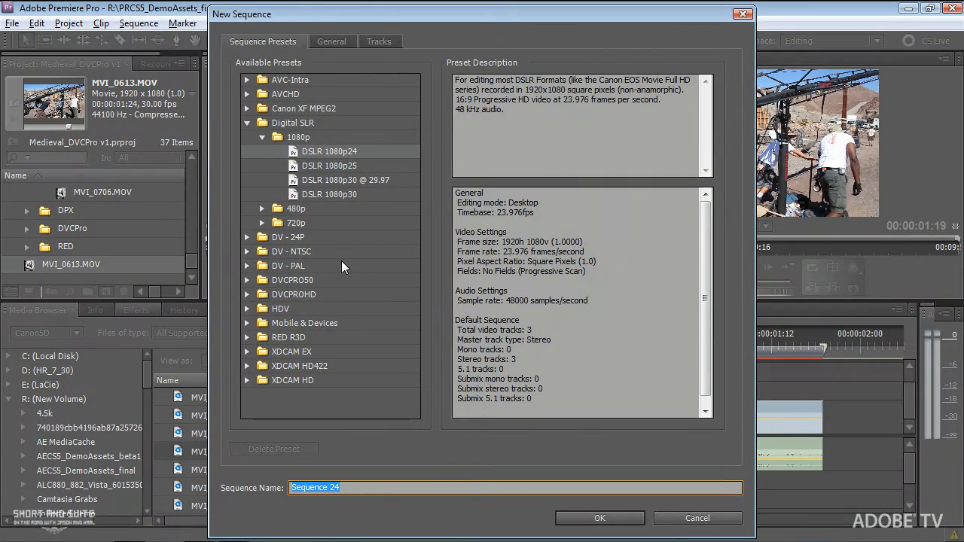
pyautogui.click(295, 181)
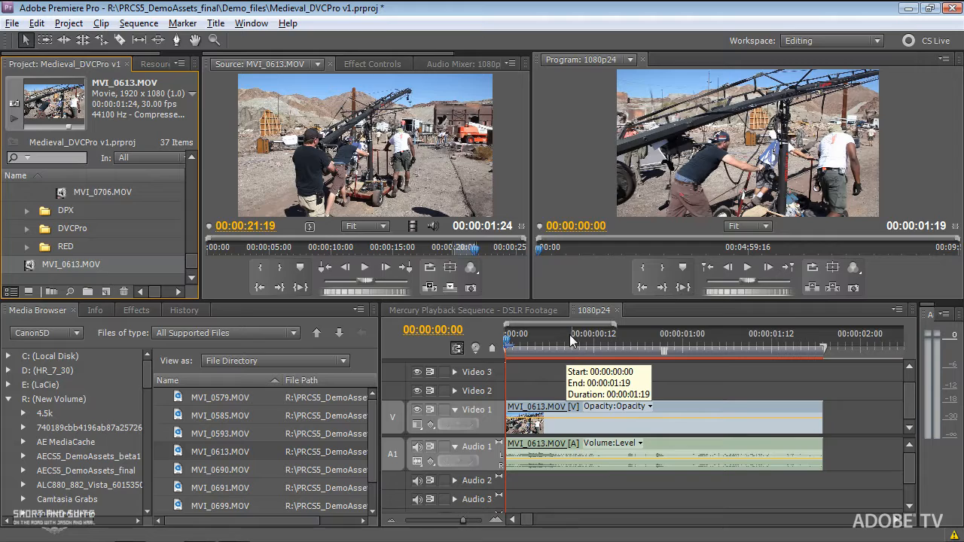
# Step: Set the project's renderer to Mercury Playback Engine GPU Acceleration and delete the rendered previews
pyautogui.moveTo(570, 337)
pyautogui.mouseDown()
pyautogui.moveTo(725, 340)
pyautogui.moveTo(557, 338)
pyautogui.mouseUp()
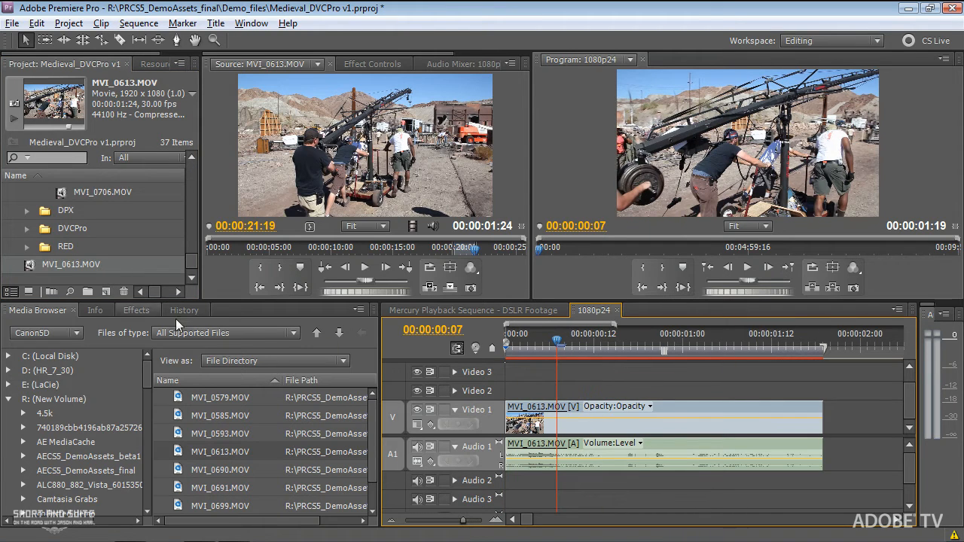
pyautogui.click(134, 310)
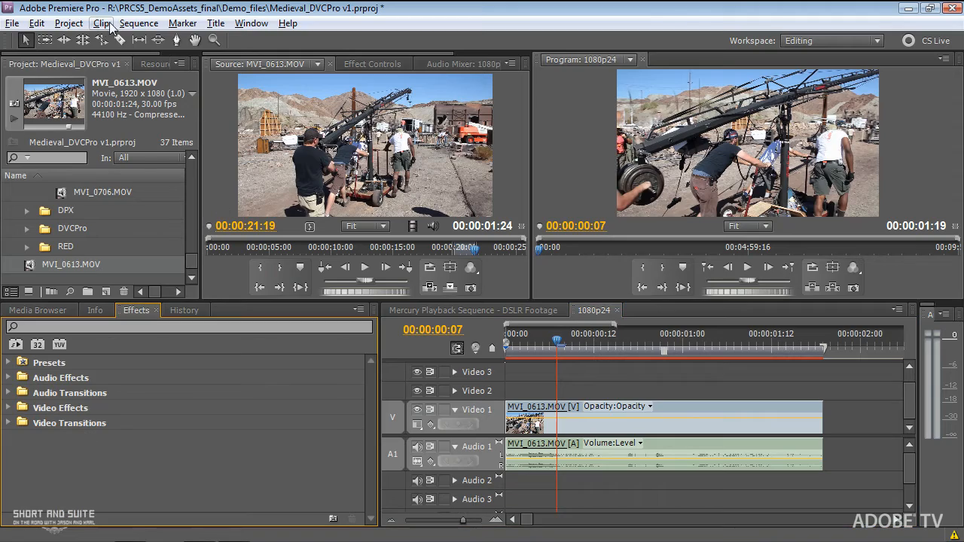
pyautogui.click(66, 24)
pyautogui.moveTo(98, 44)
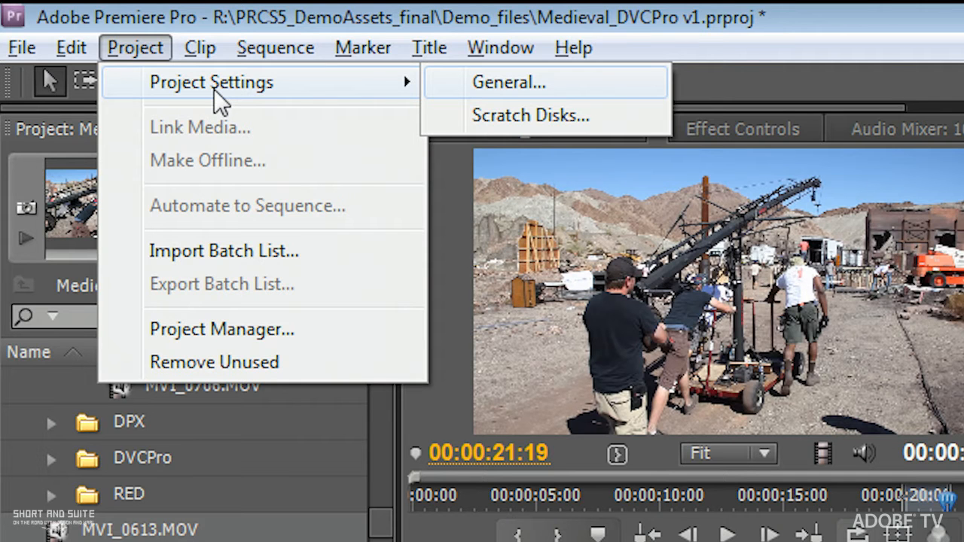
pyautogui.click(508, 81)
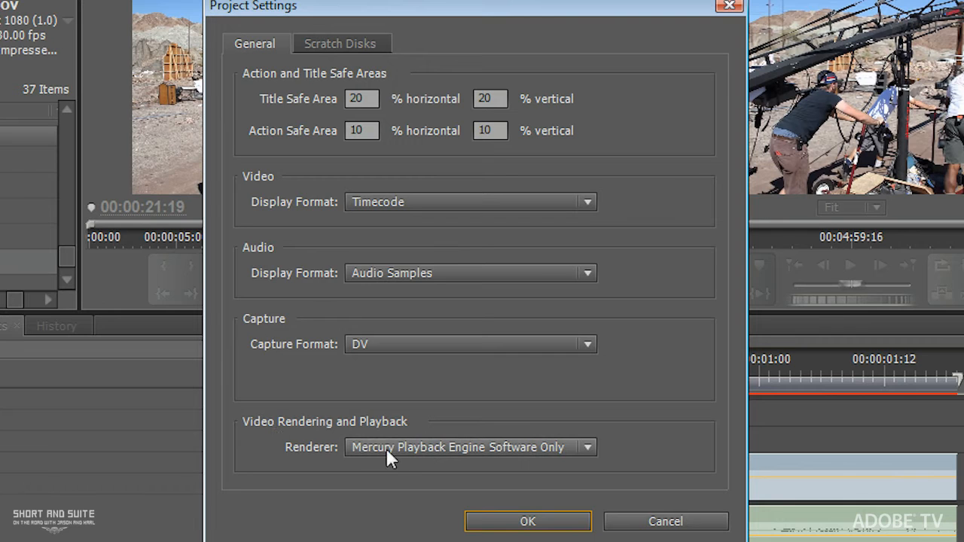
pyautogui.click(420, 448)
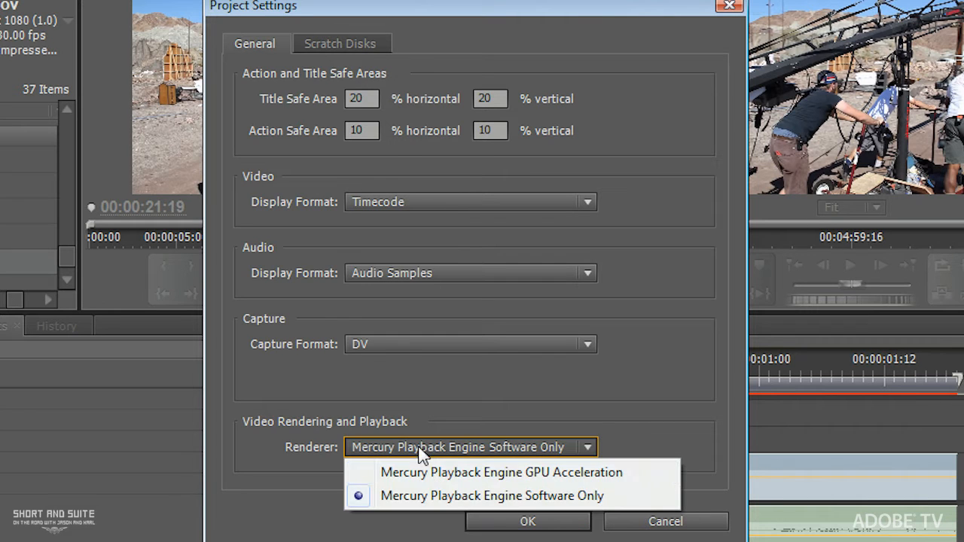
pyautogui.click(455, 472)
pyautogui.click(527, 521)
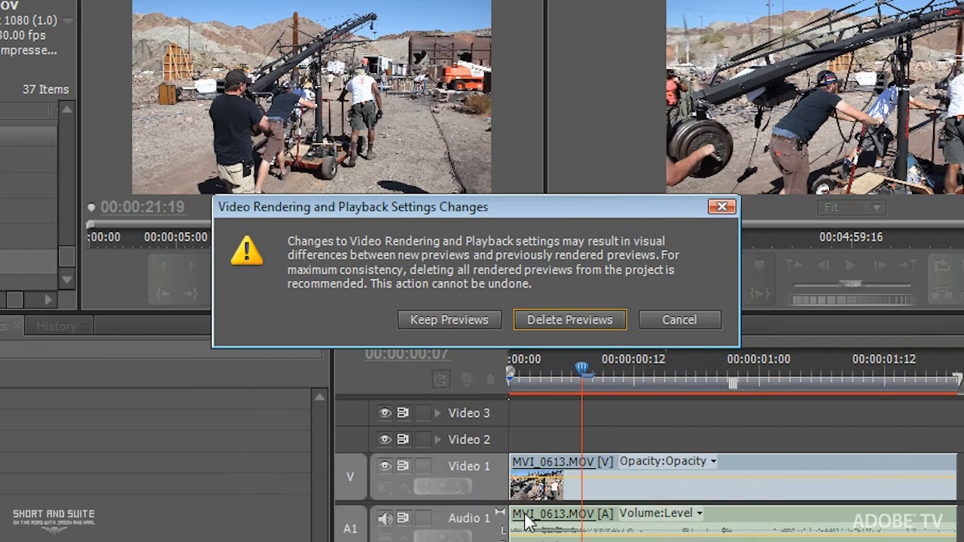
pyautogui.click(558, 319)
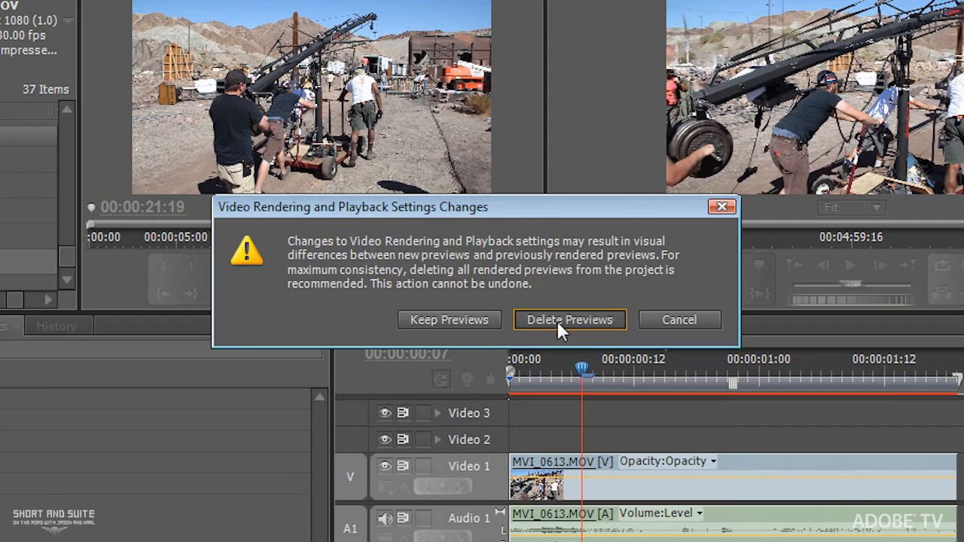
# Step: Move the playhead to 00:00:00:03, filter the effects to accelerated ones and apply RGB Curves to the MVI_0613.MOV clip
pyautogui.moveTo(591, 371); pyautogui.dragTo(540, 375)
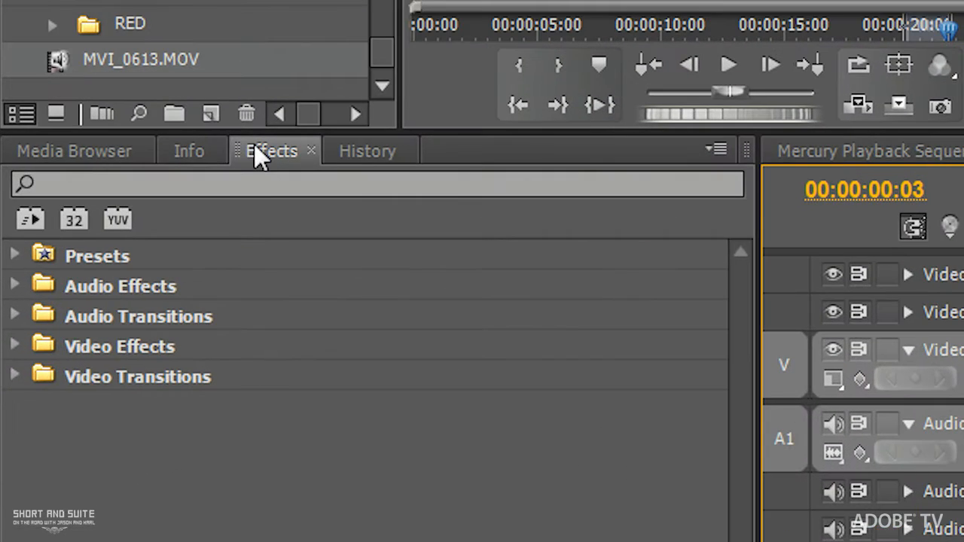
pyautogui.click(24, 214)
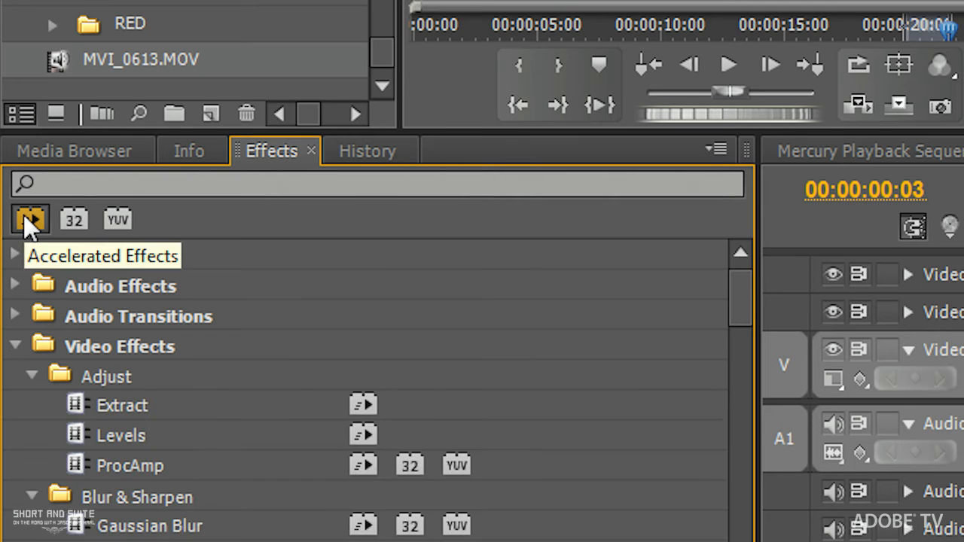
pyautogui.scroll(-3, 215, 353)
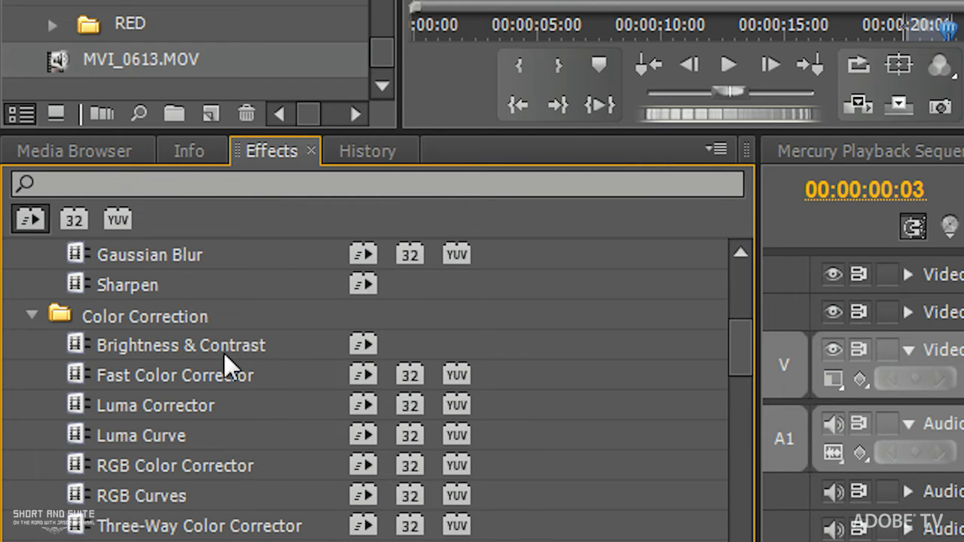
pyautogui.scroll(-1, 224, 353)
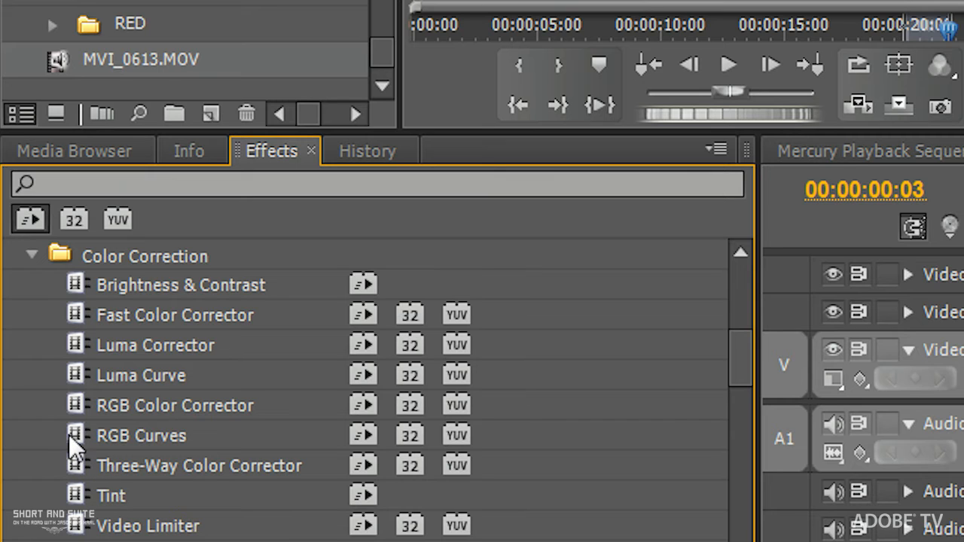
pyautogui.moveTo(74, 433); pyautogui.dragTo(963, 378)
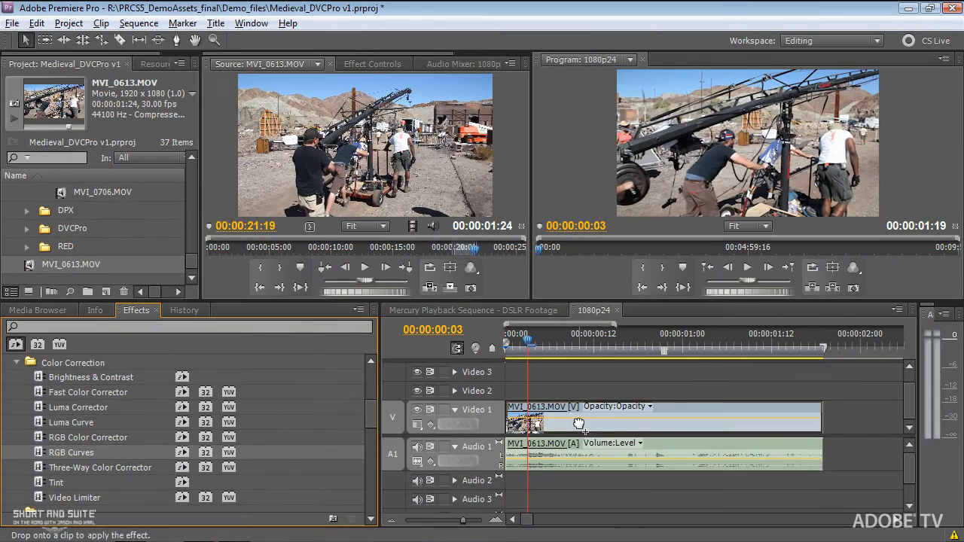
pyautogui.moveTo(578, 424); pyautogui.dragTo(579, 424)
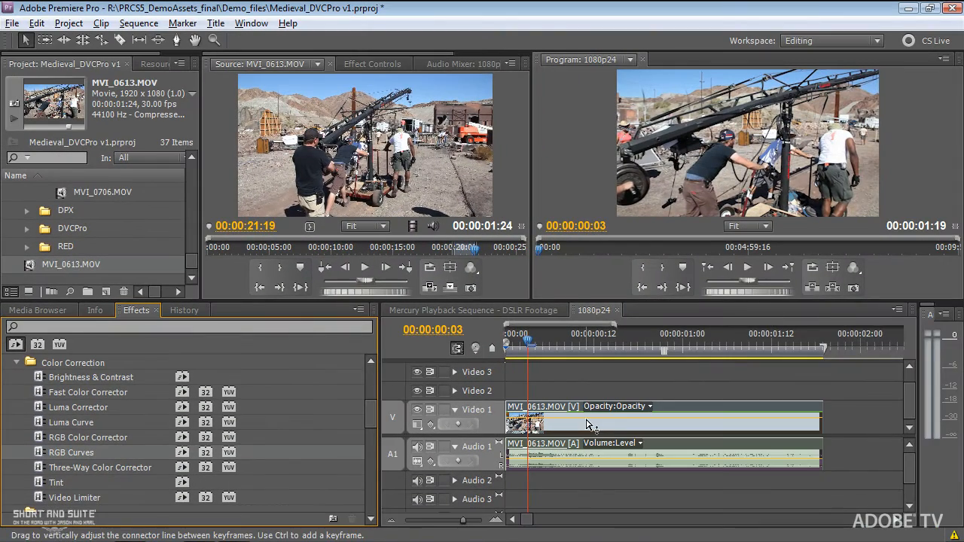
# Step: Open the clip's RGB Curves settings and shape the Master curve into a gentle S with three points, lowering the shadows and raising the highlights
pyautogui.click(384, 66)
pyautogui.click(210, 167)
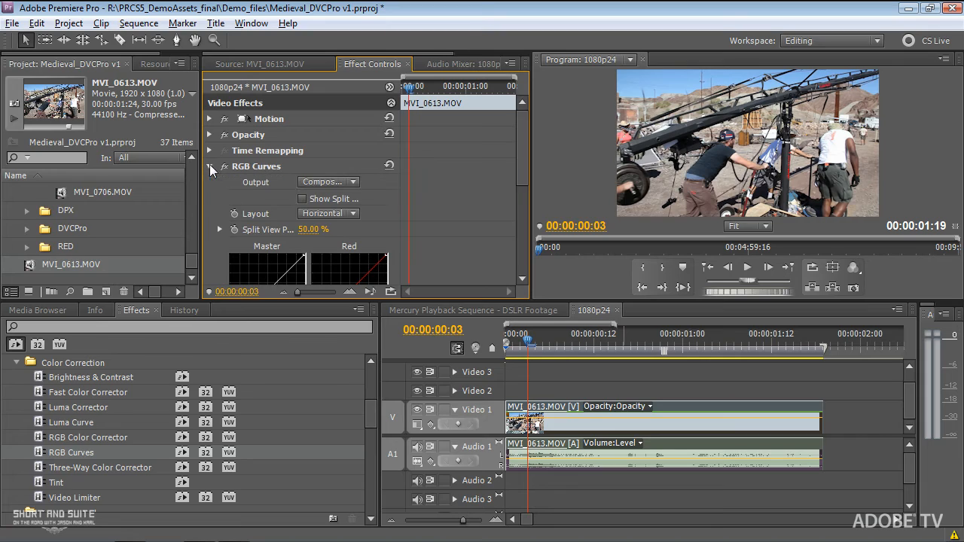
pyautogui.scroll(-3, 301, 194)
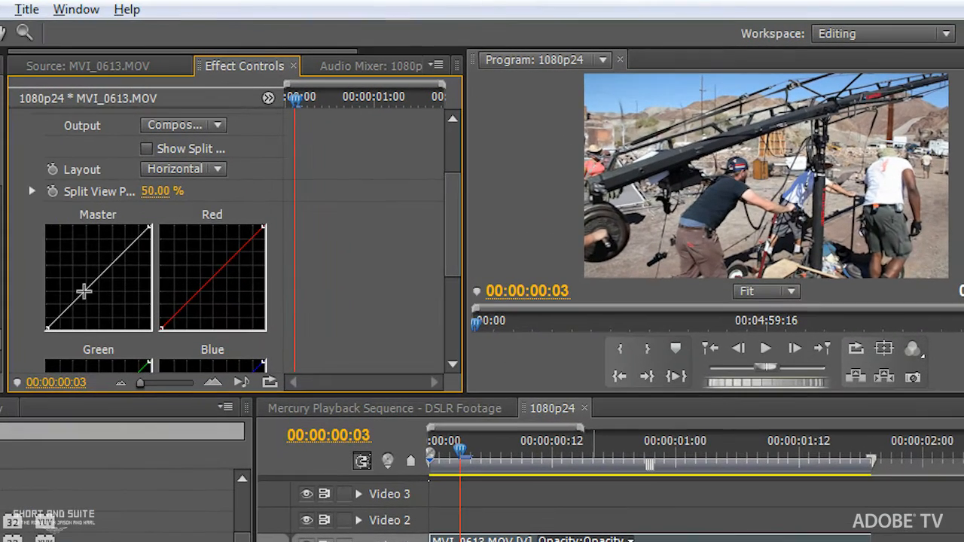
pyautogui.moveTo(98, 275); pyautogui.dragTo(120, 259)
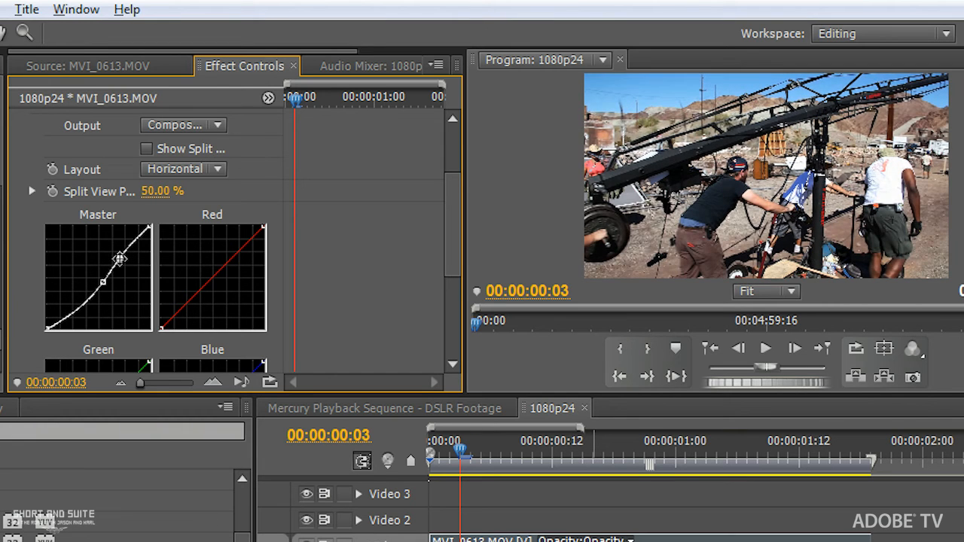
pyautogui.moveTo(75, 312); pyautogui.dragTo(70, 312)
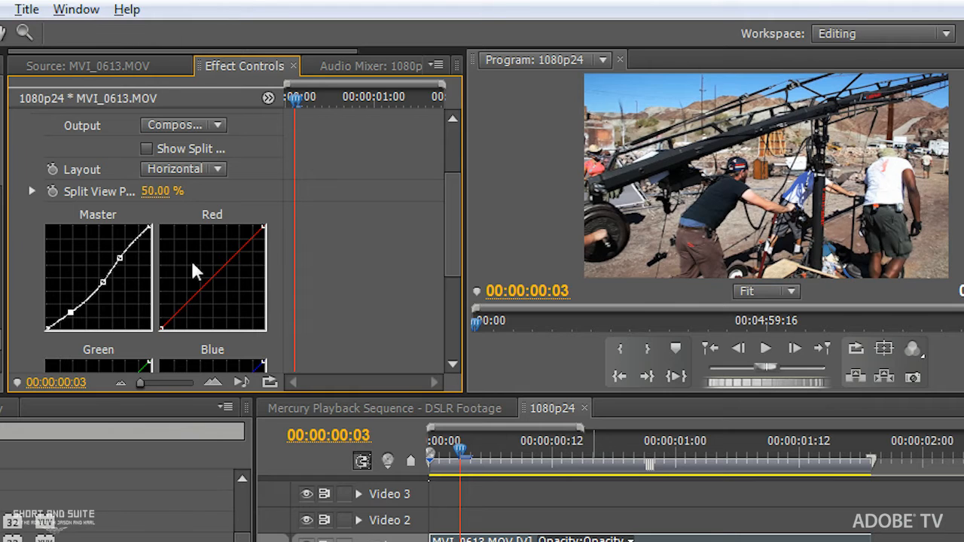
# Step: Add a point near the middle of the Red curve and pull it slightly down to reduce red in the midtones
pyautogui.click(210, 280)
pyautogui.click(210, 279)
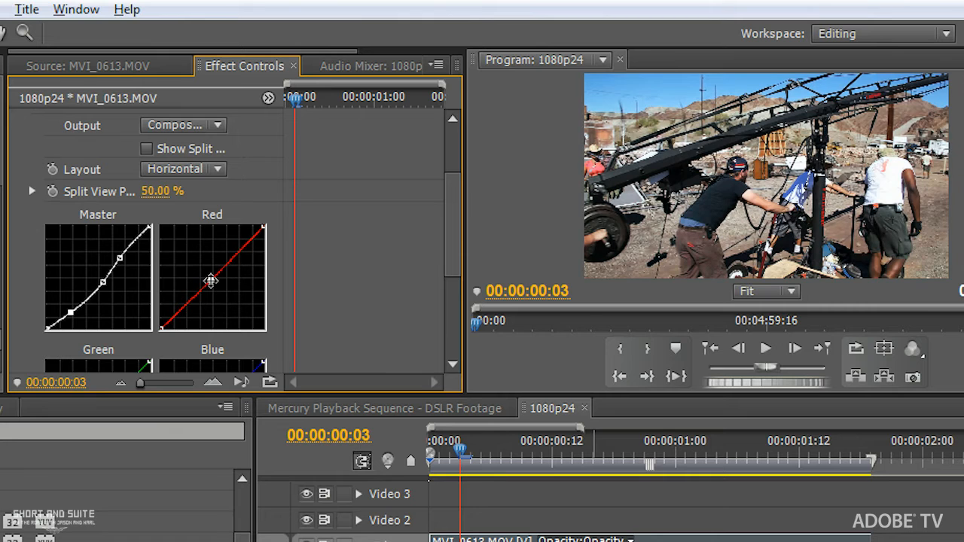
pyautogui.moveTo(210, 281); pyautogui.dragTo(215, 284)
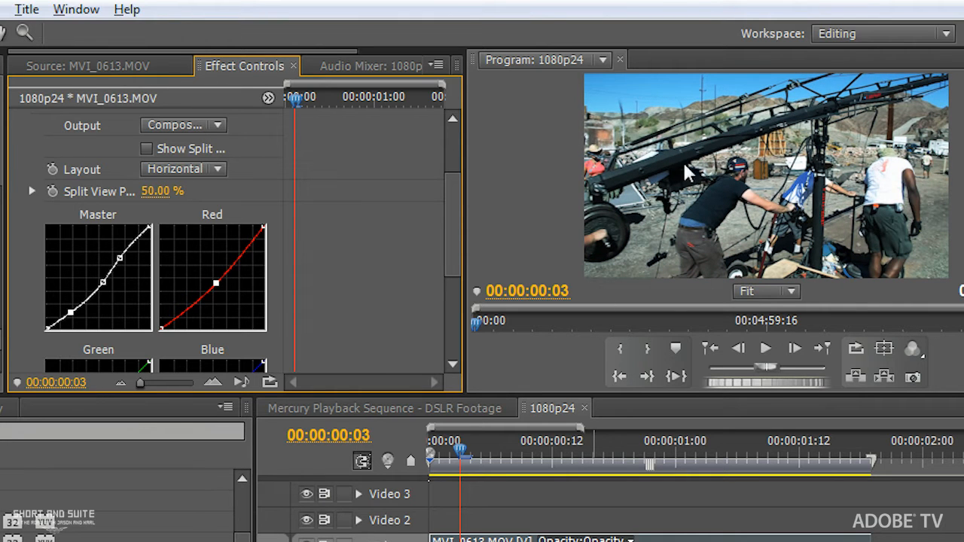
# Step: Move the playhead to 00:00:00:01 and play the color-corrected clip through to its end
pyautogui.moveTo(442, 460); pyautogui.dragTo(441, 459)
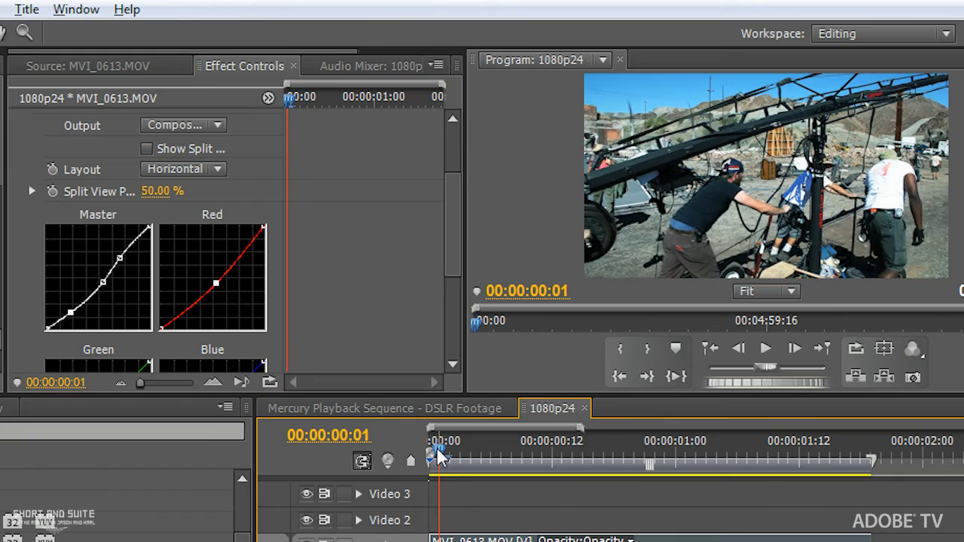
pyautogui.press('space')
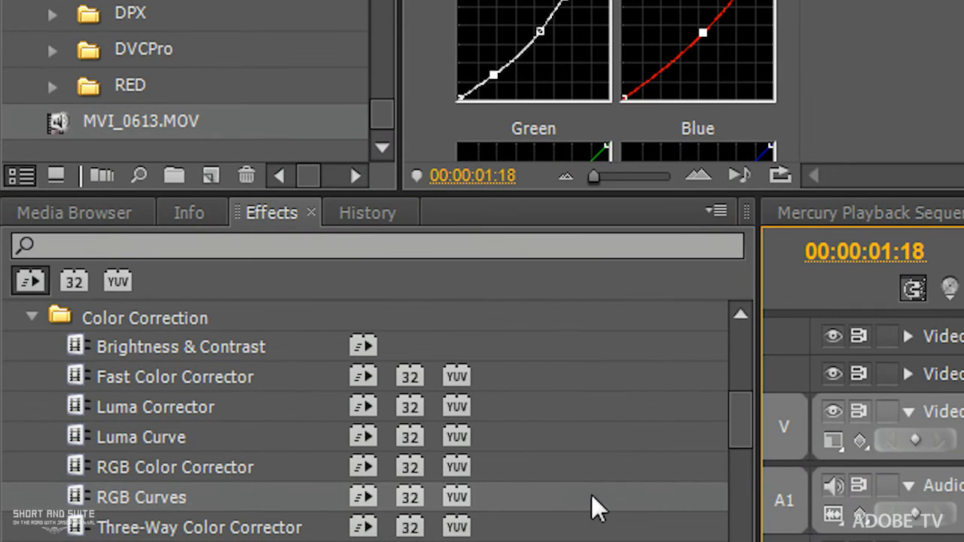
pyautogui.click(73, 283)
pyautogui.scroll(-3, 845, 15)
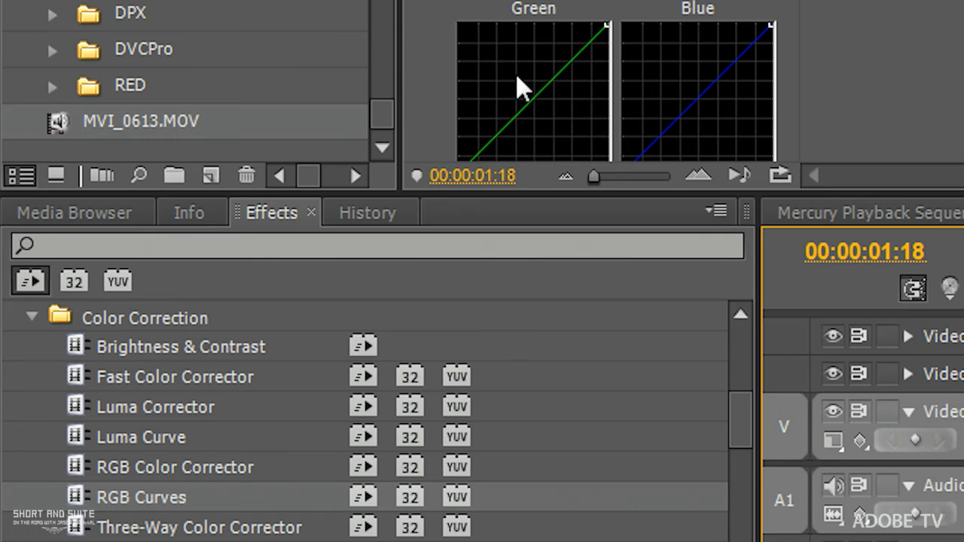